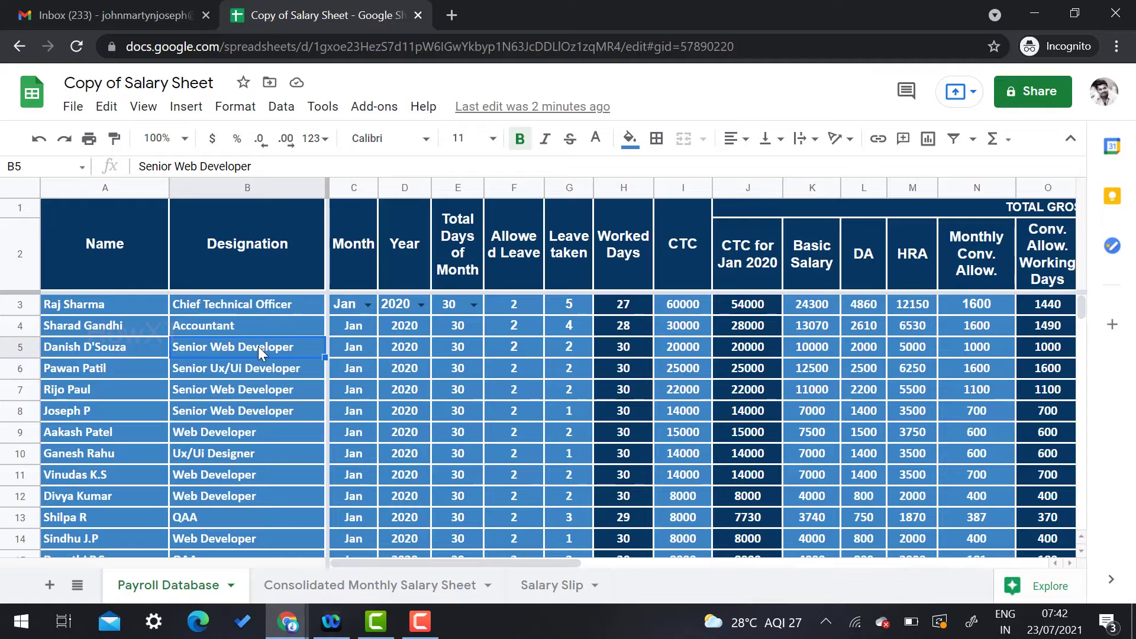
- Check the Worked Days formula in H5, then bring up the Payroll Database tab menu
key(Right)
key(Right)
key(Right)
key(Right)
key(Right)
key(Right)
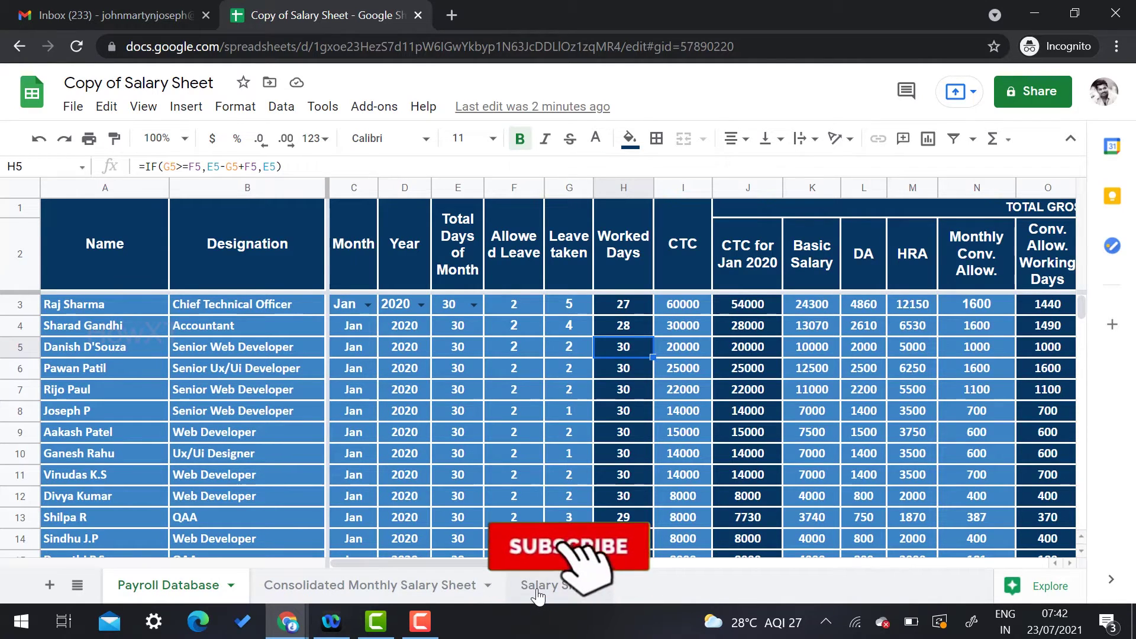
click(232, 588)
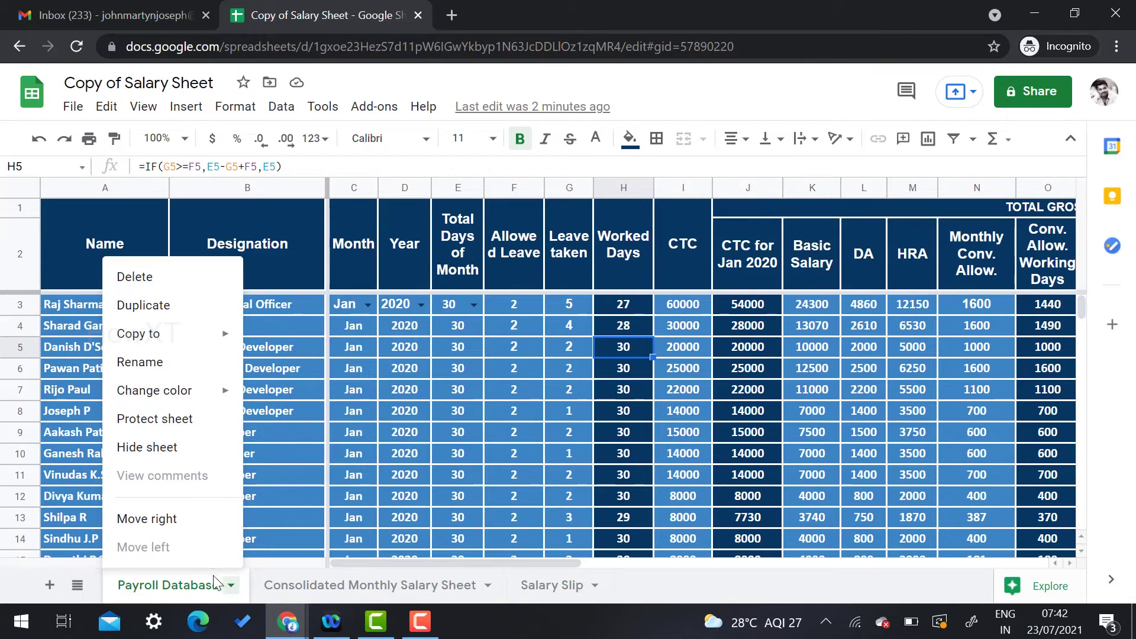
- Protect the entire Payroll Database sheet with the description 'Lock' and continue to permissions
click(176, 426)
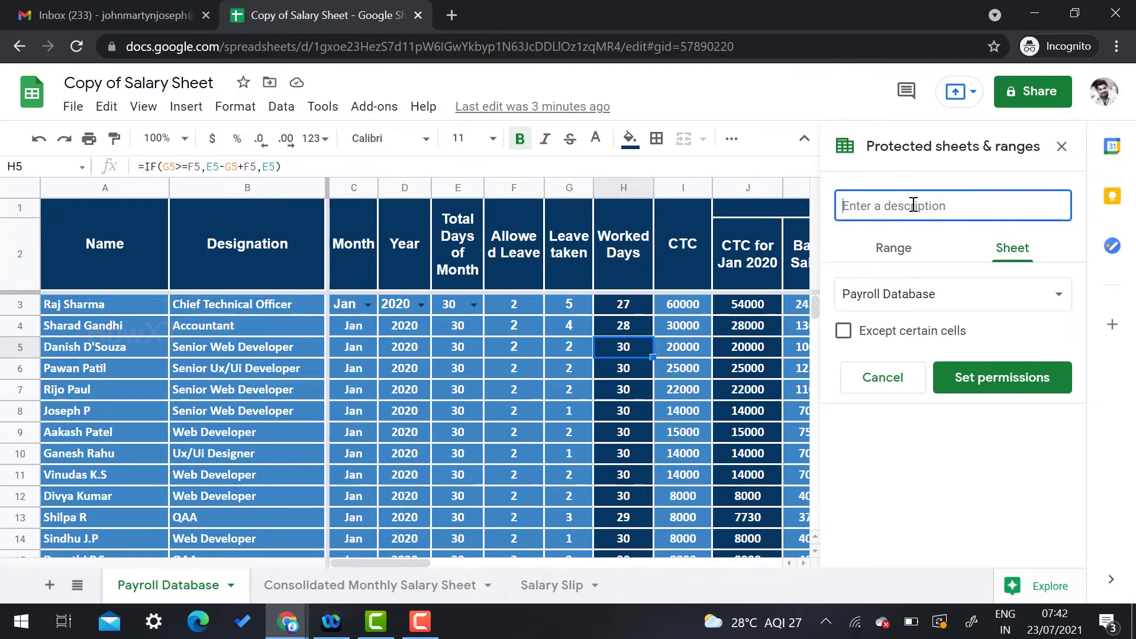
text(Lock)
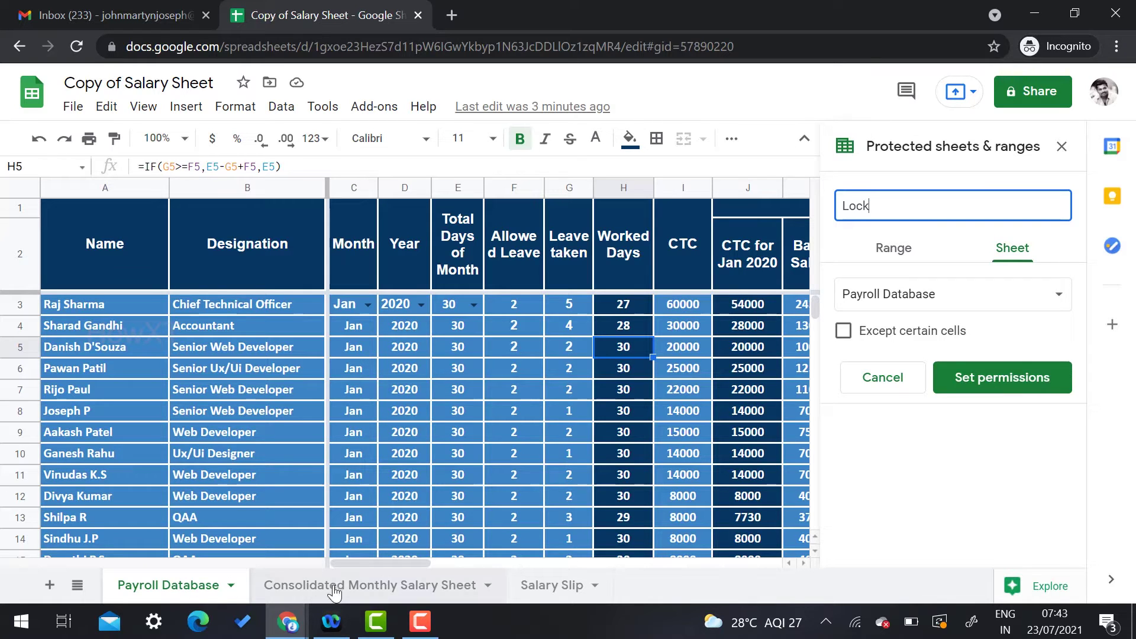
click(1025, 307)
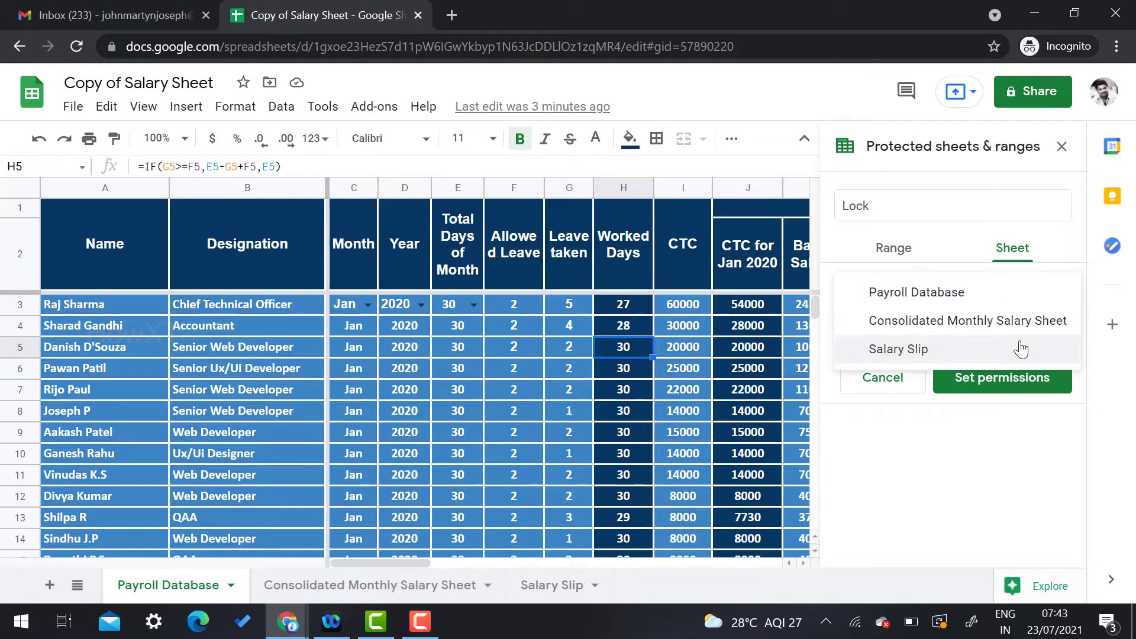
click(965, 306)
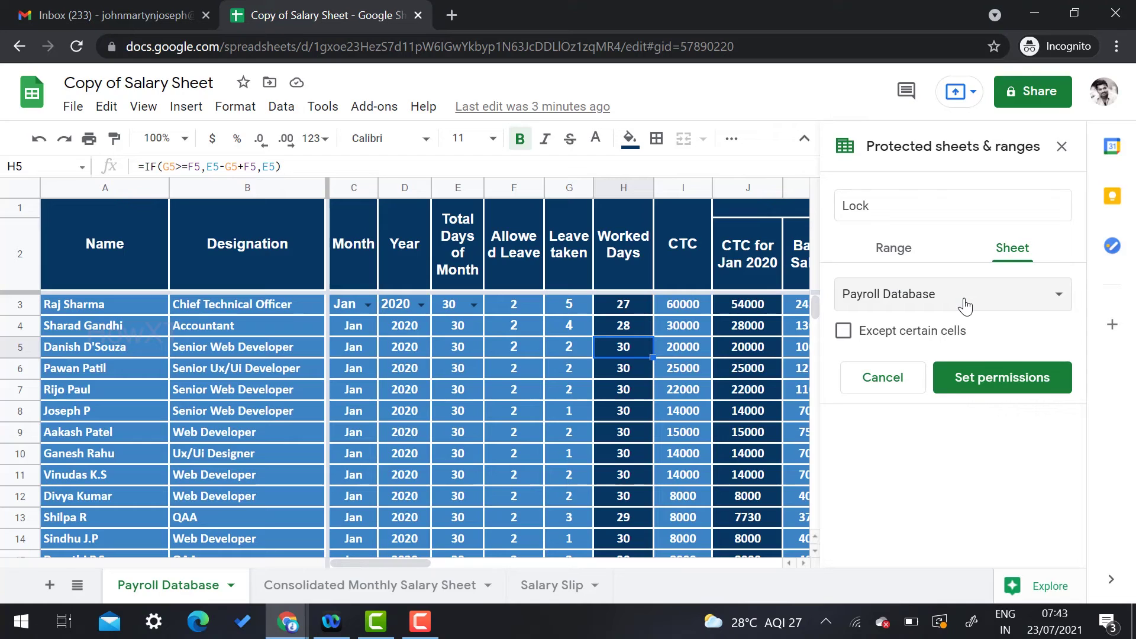
click(1011, 380)
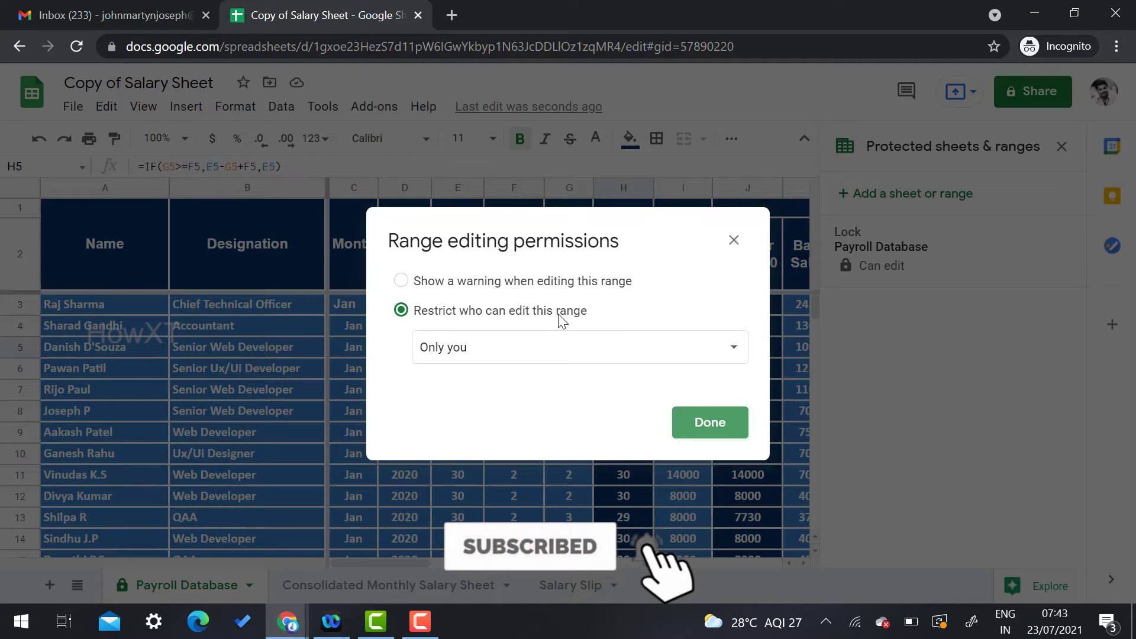
- Save the Lock protection as 'Show a warning when editing this range', then select C5 to test
click(413, 285)
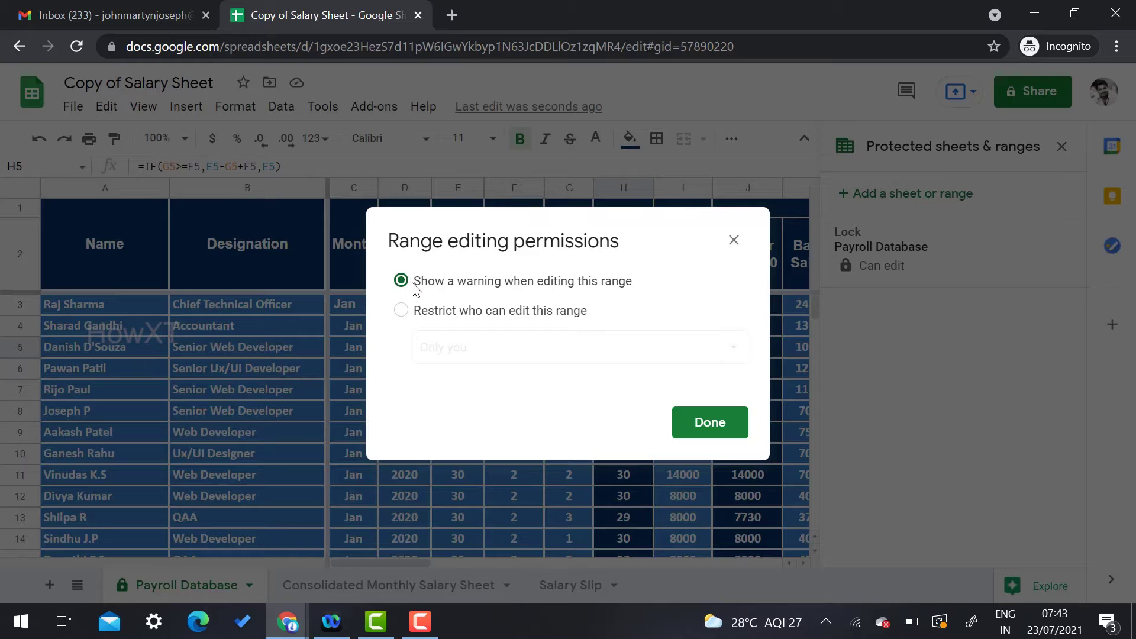
click(416, 312)
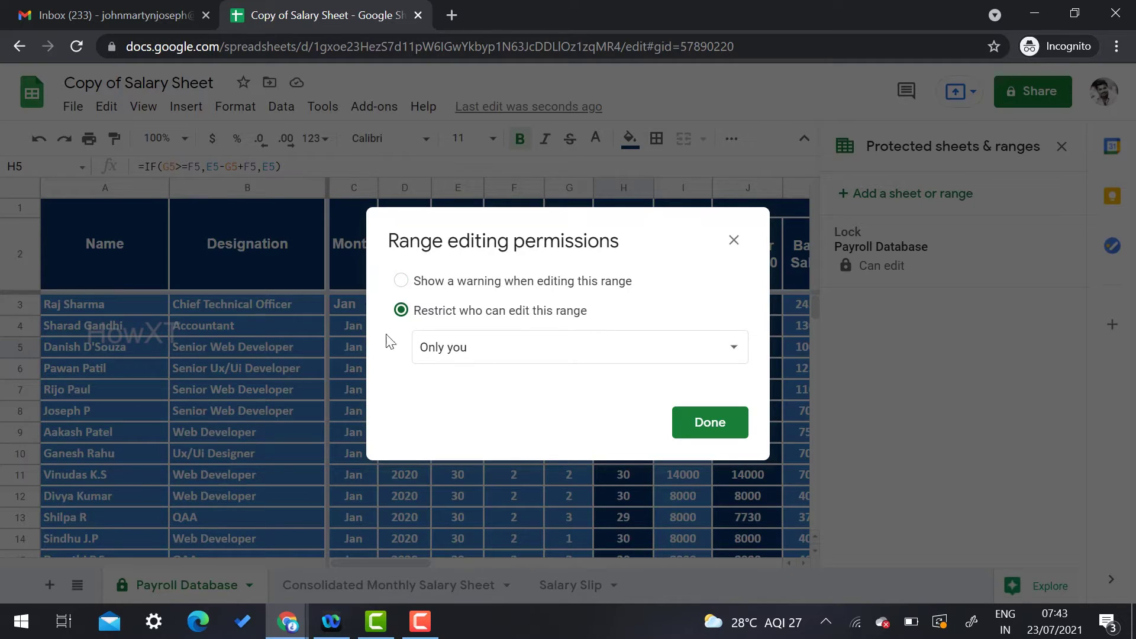
click(478, 357)
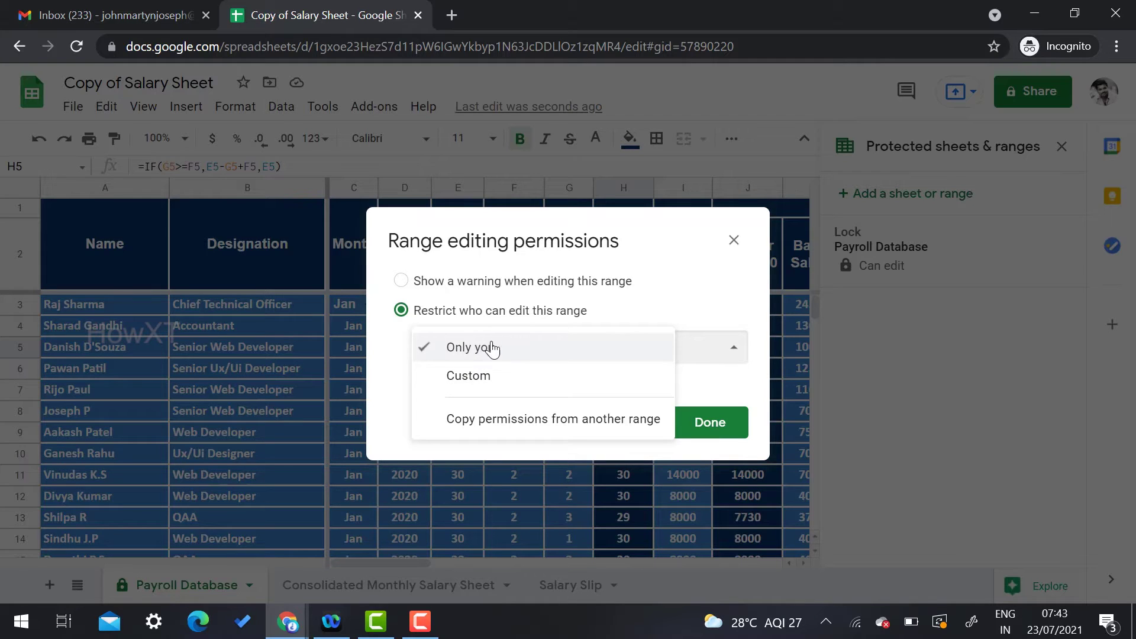
click(508, 346)
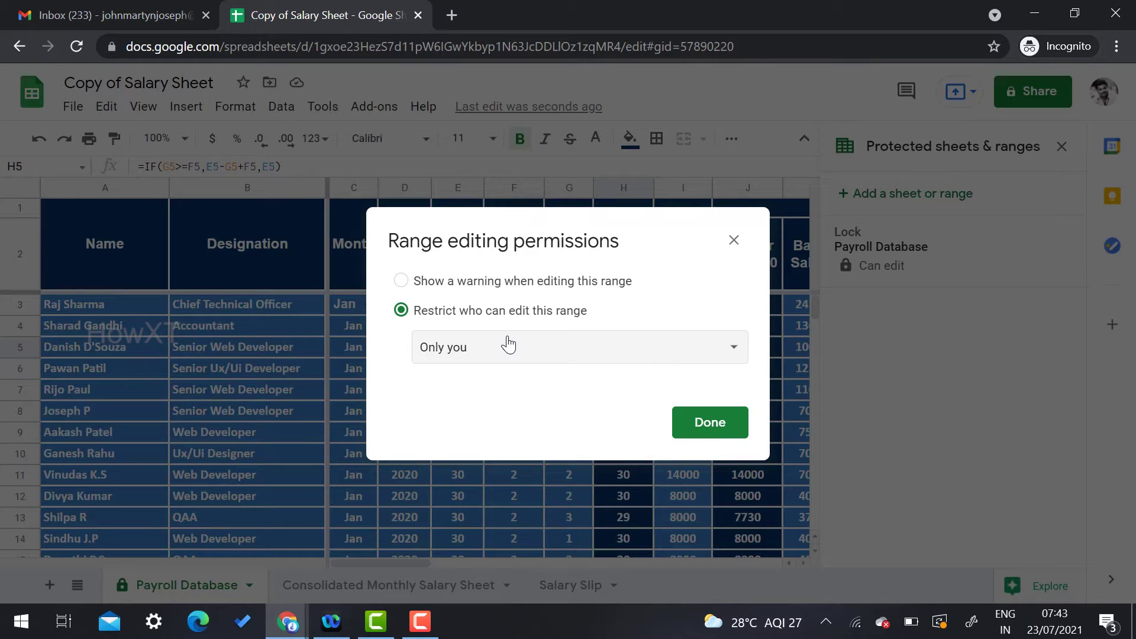
click(501, 289)
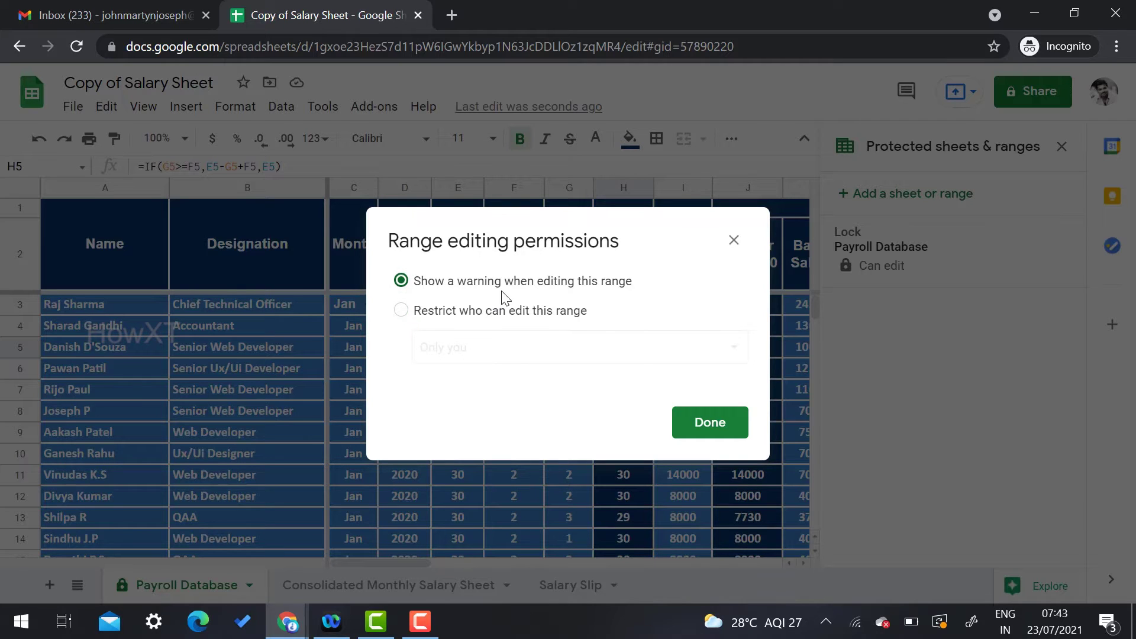
click(709, 427)
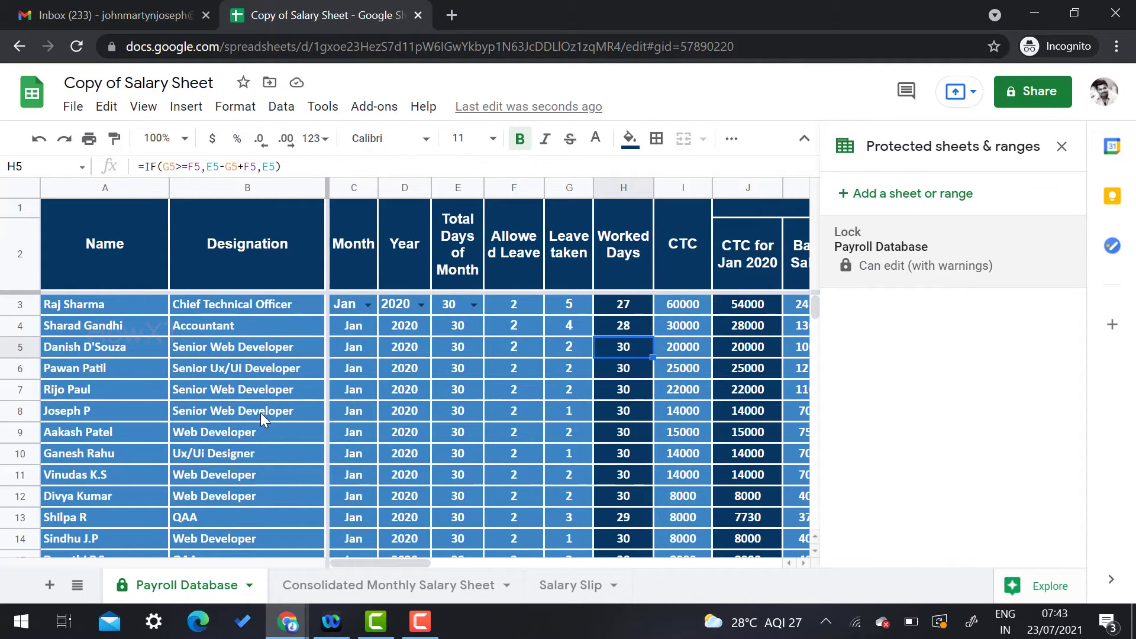
click(337, 355)
text(gffsdg)
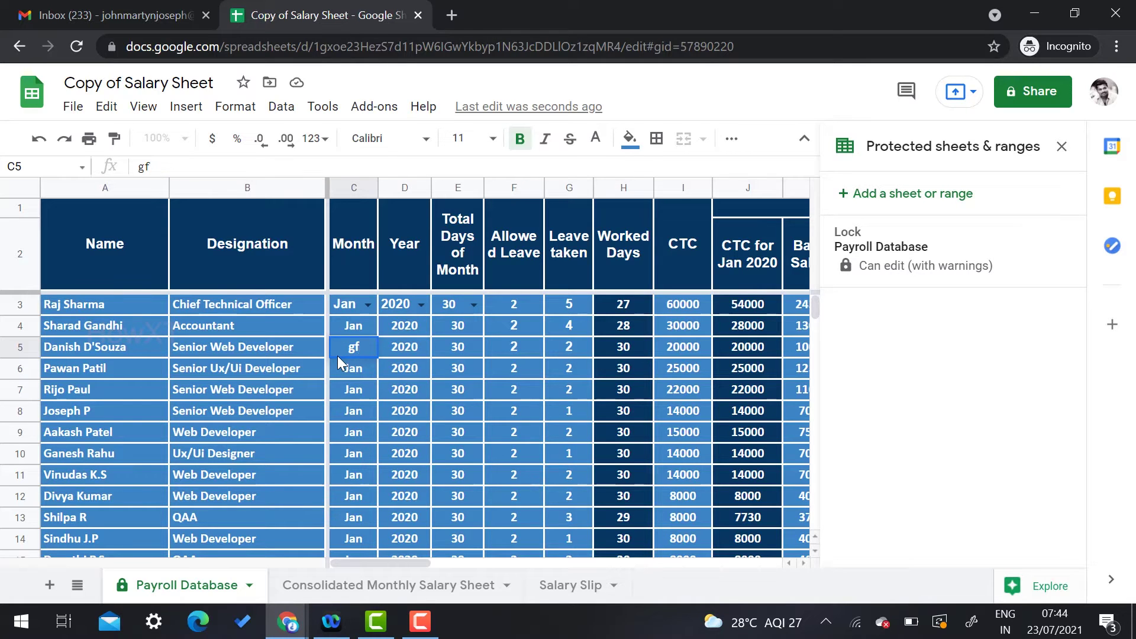
click(340, 385)
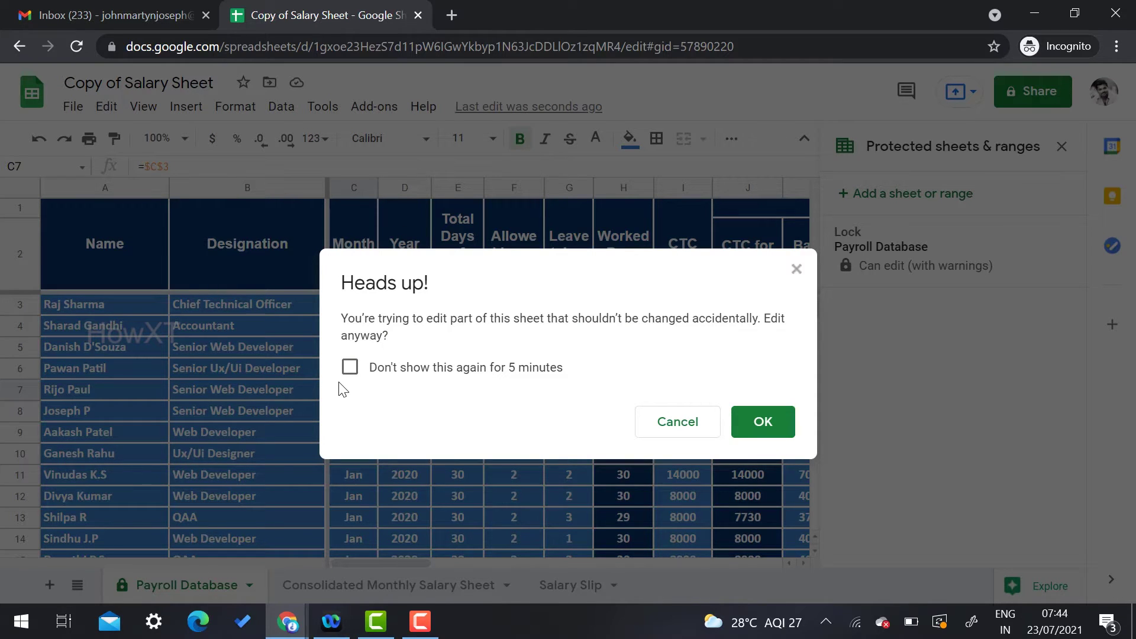
click(794, 268)
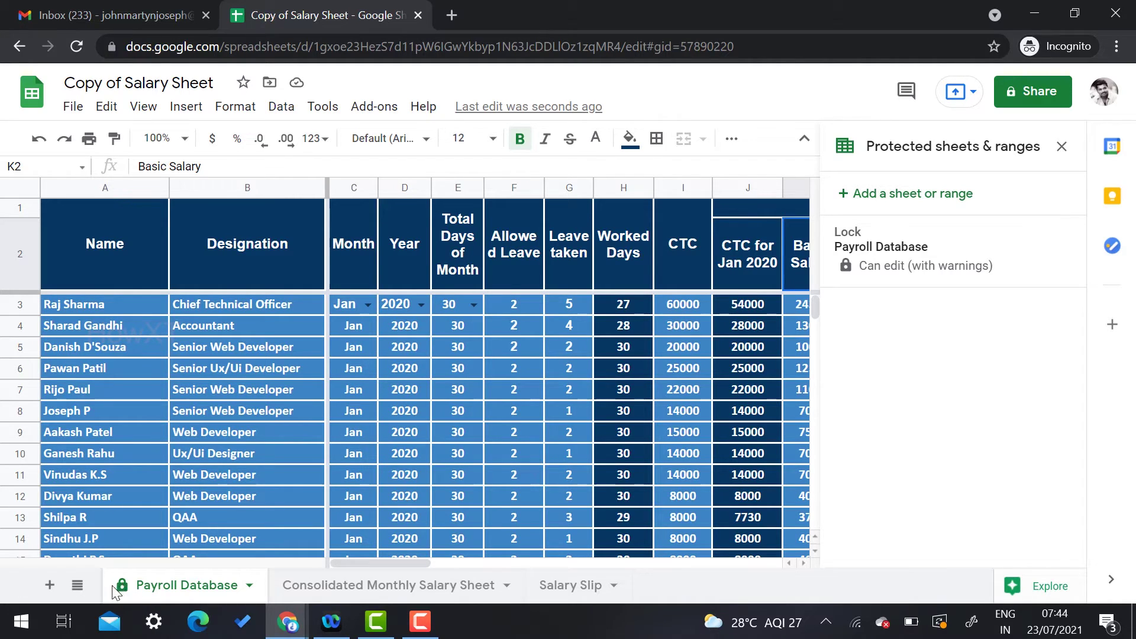
- Protect range B4:Q11 on the Consolidated Monthly Salary Sheet and continue to permissions
click(354, 586)
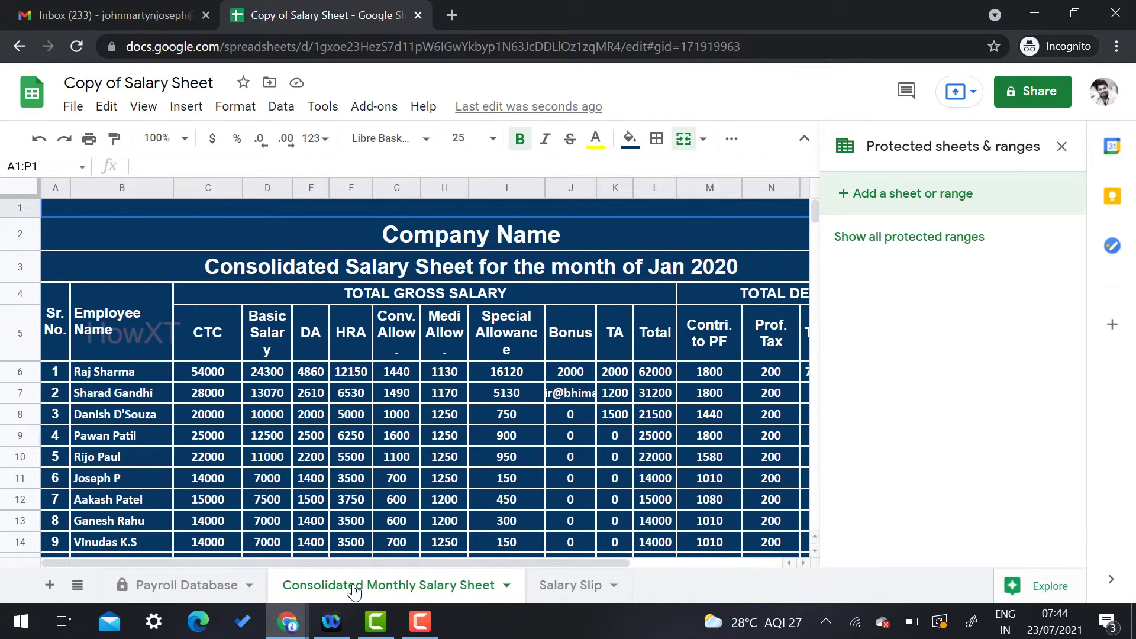
click(507, 585)
click(309, 418)
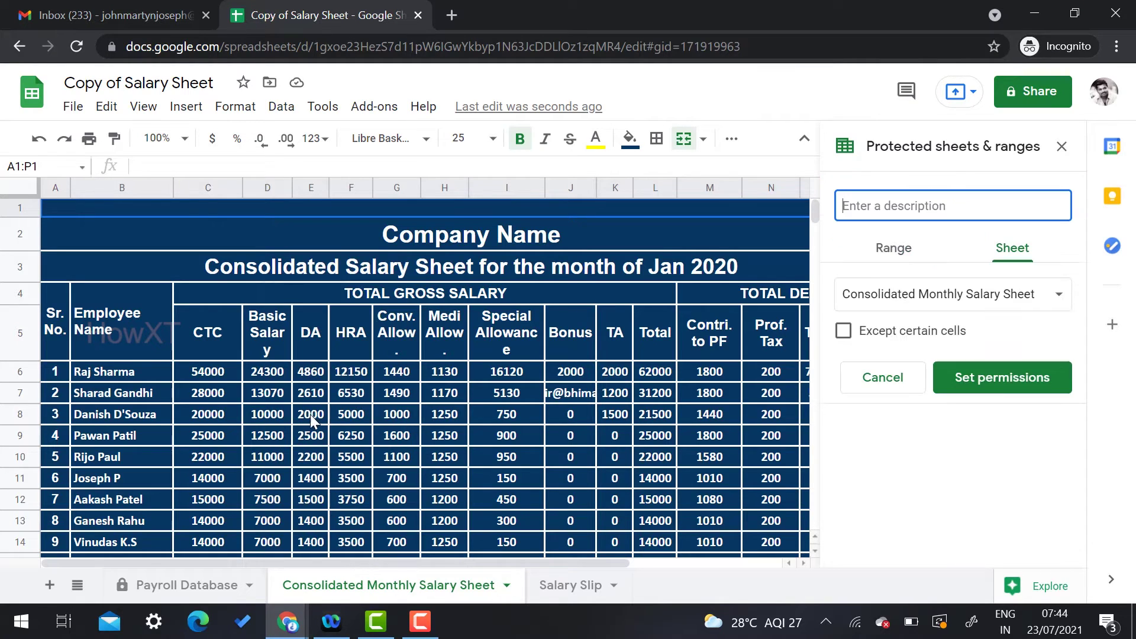
click(891, 248)
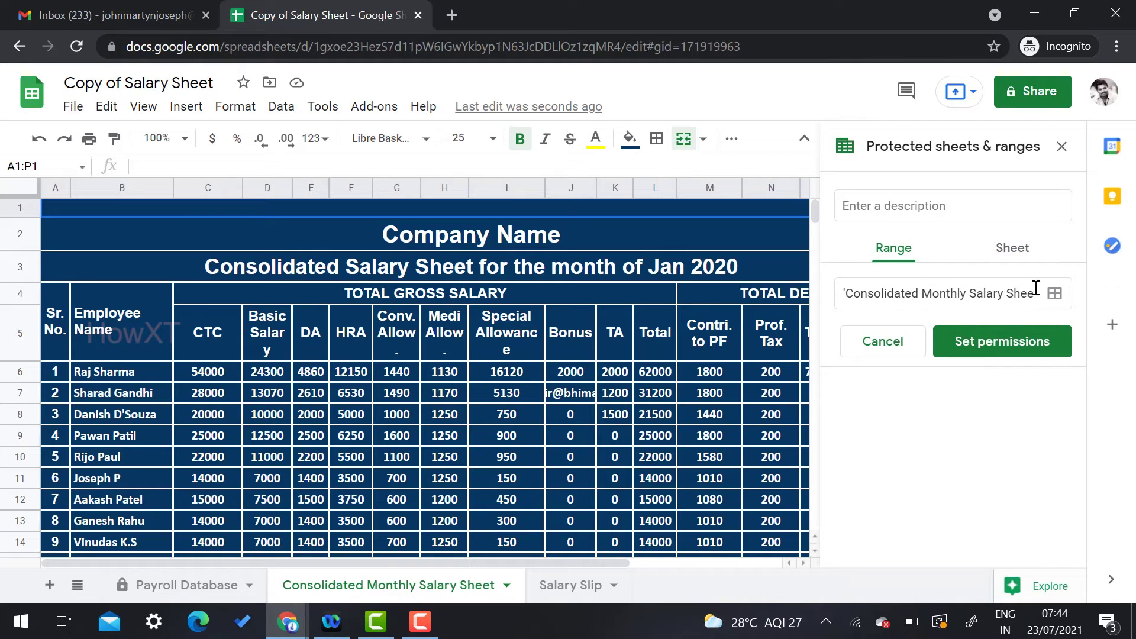
click(1055, 295)
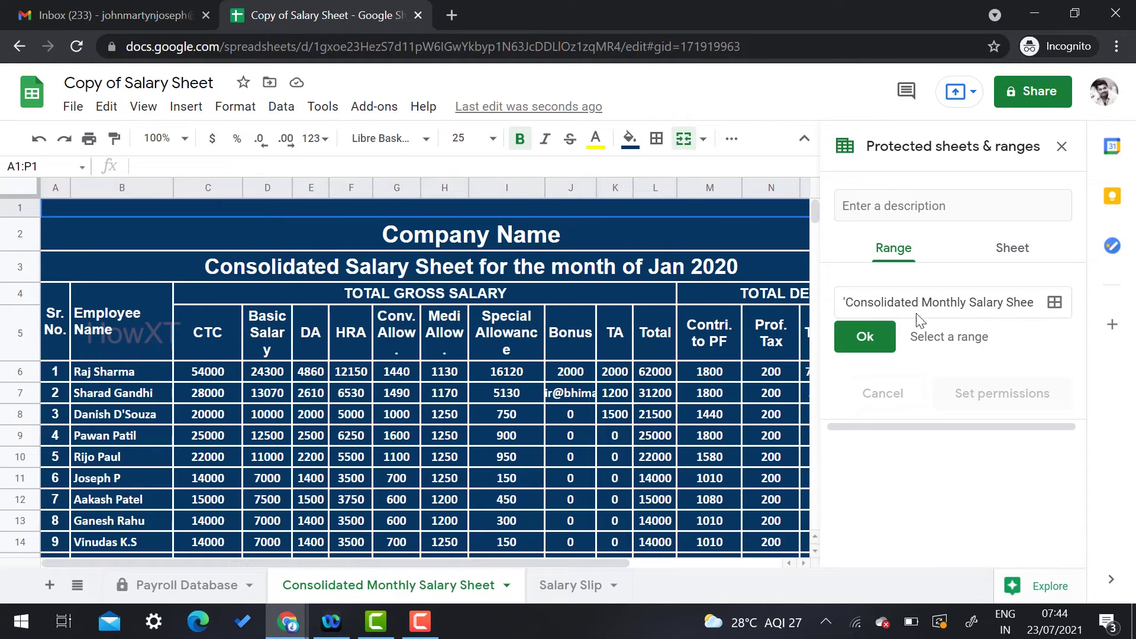
drag(84, 329, 815, 339)
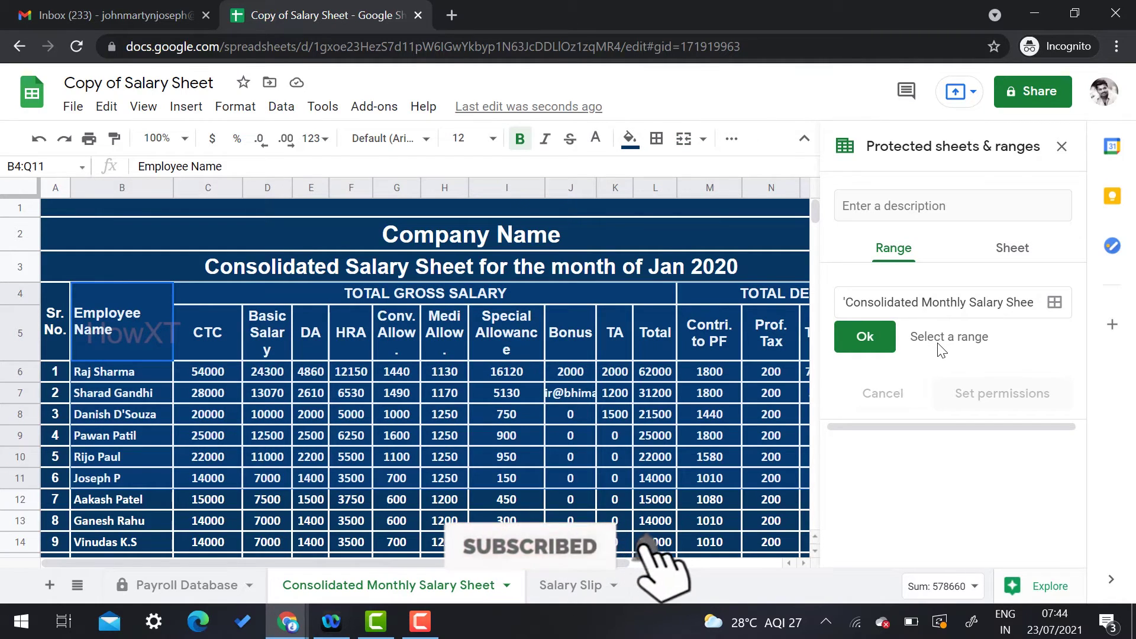
click(870, 336)
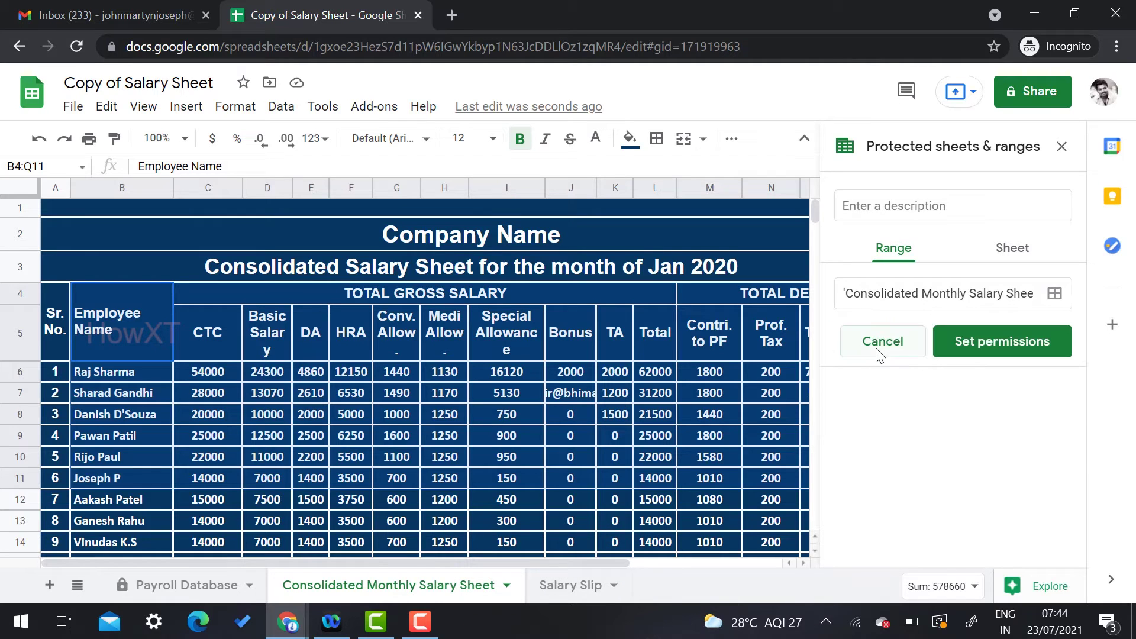
click(962, 341)
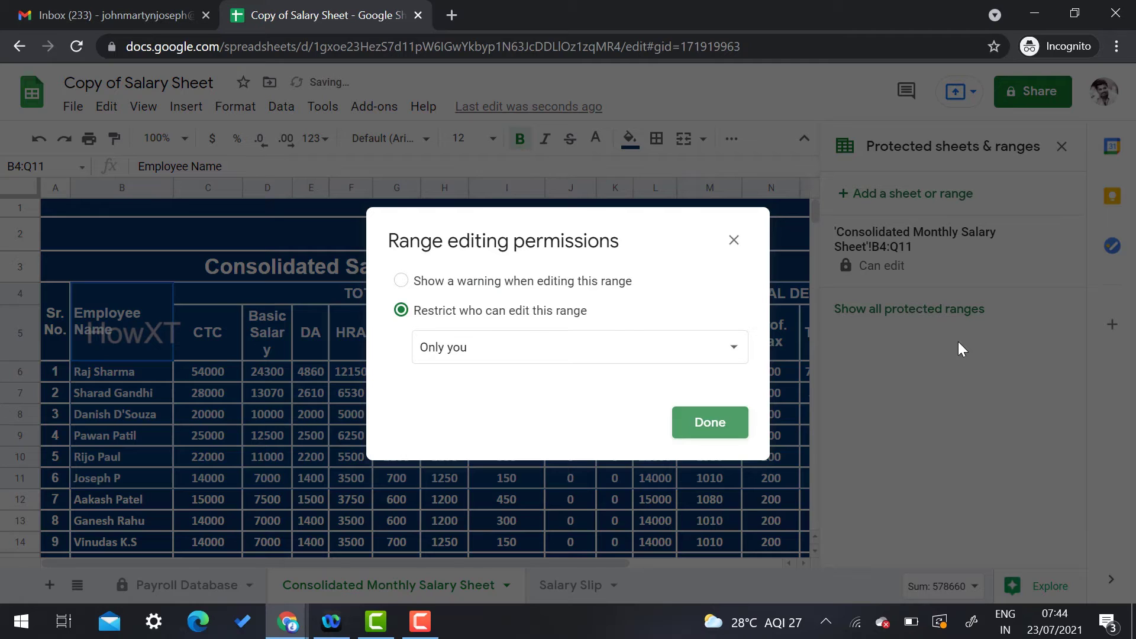
- Save the B4:Q11 protection as warning-only after trying custom editors, then select C6
click(452, 290)
click(457, 316)
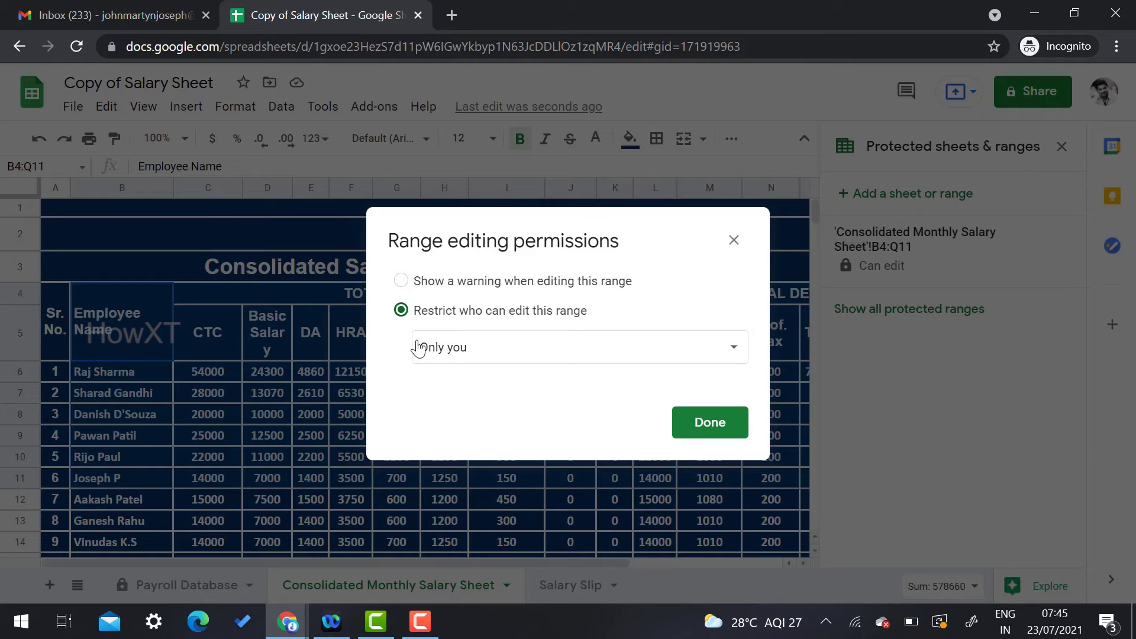
click(479, 350)
click(484, 379)
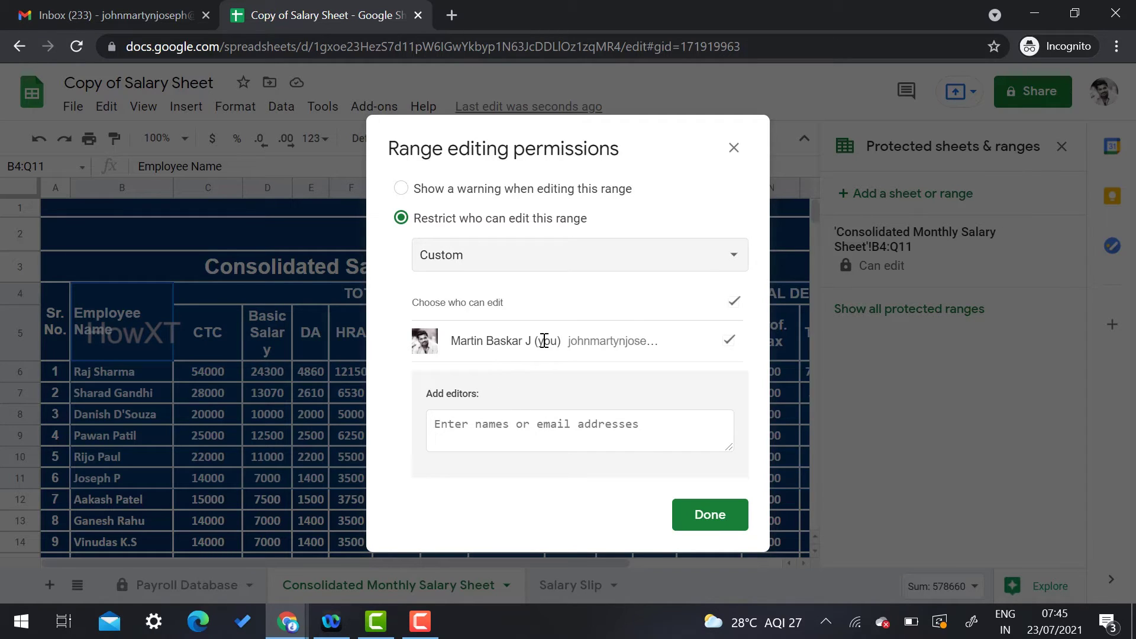
click(500, 434)
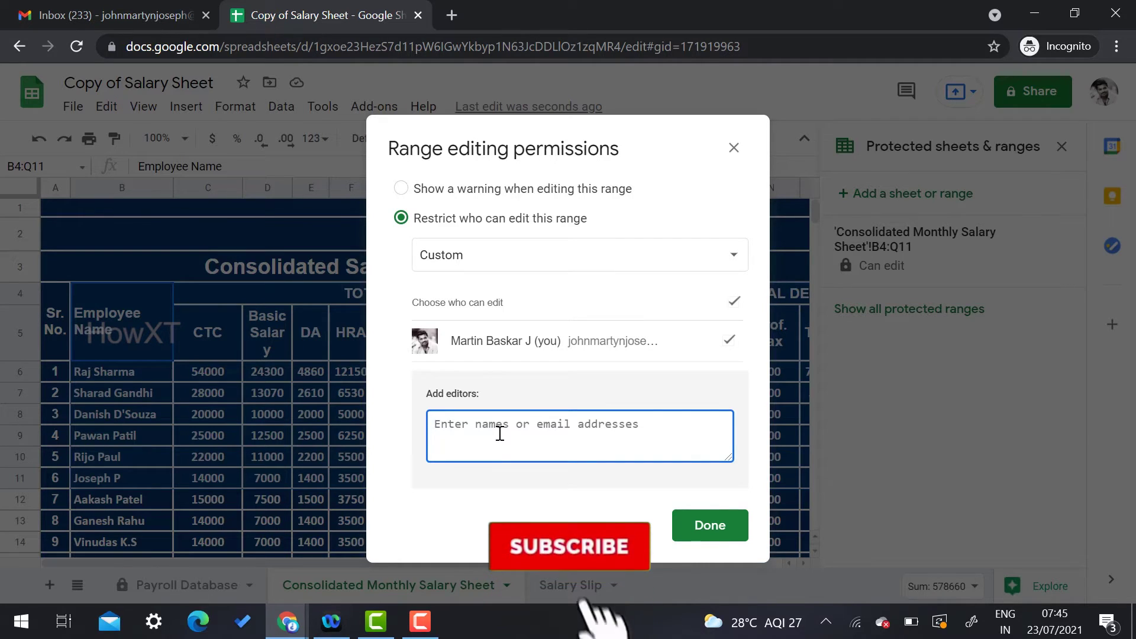
click(480, 188)
click(710, 330)
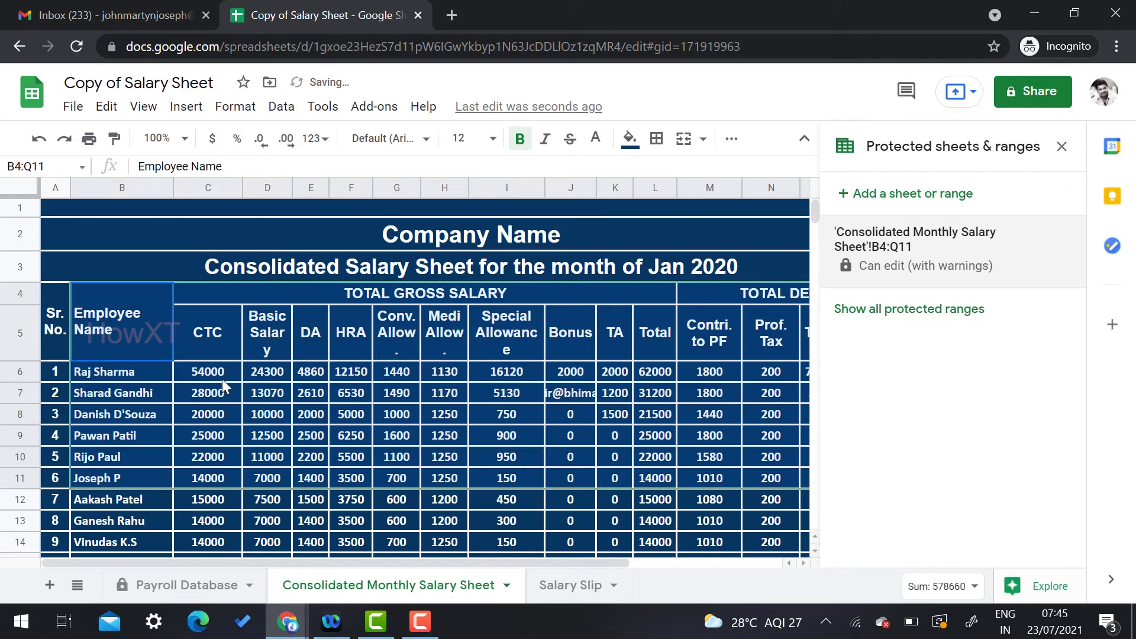
click(215, 379)
- Test edits in C6, F8 and L11 inside the protected range, cancelling each warning
text(dse)
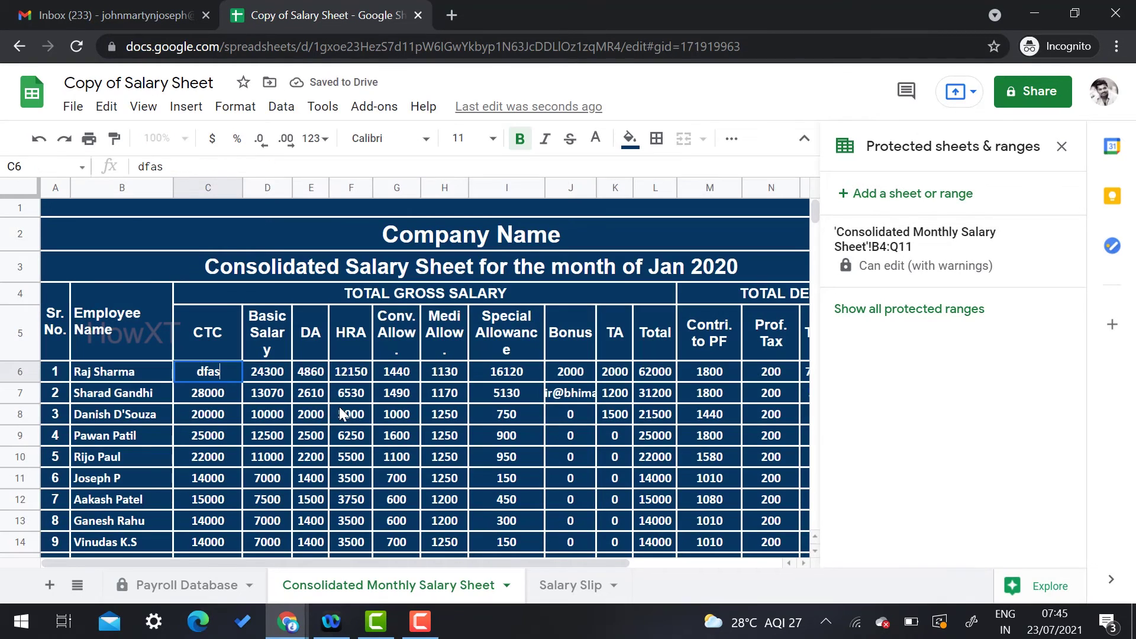
click(339, 407)
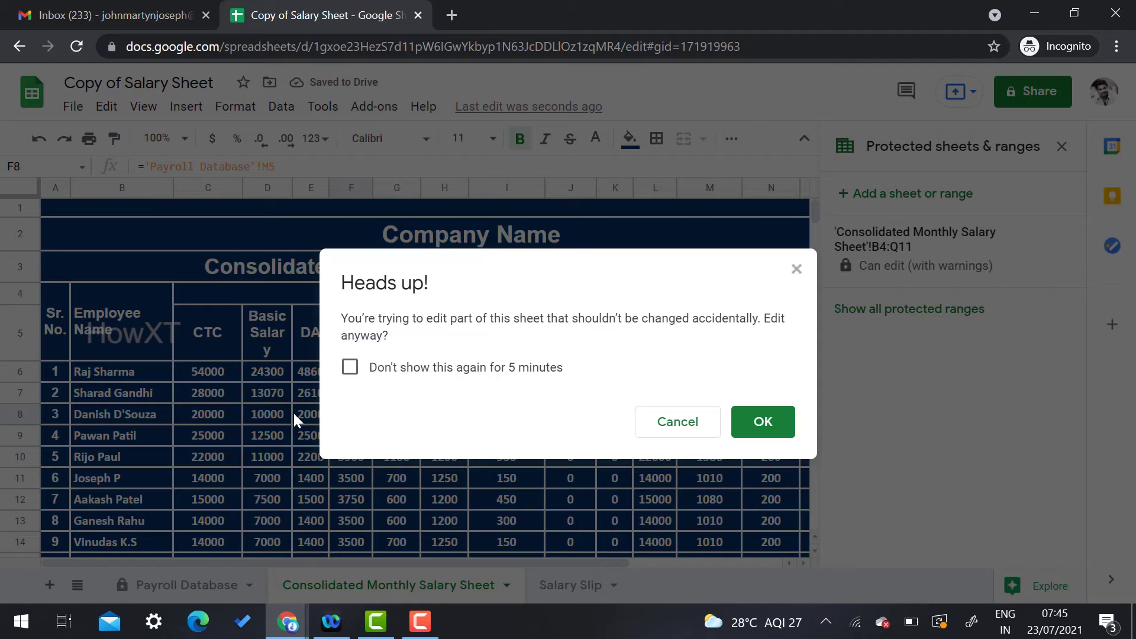
click(655, 431)
double_click(669, 478)
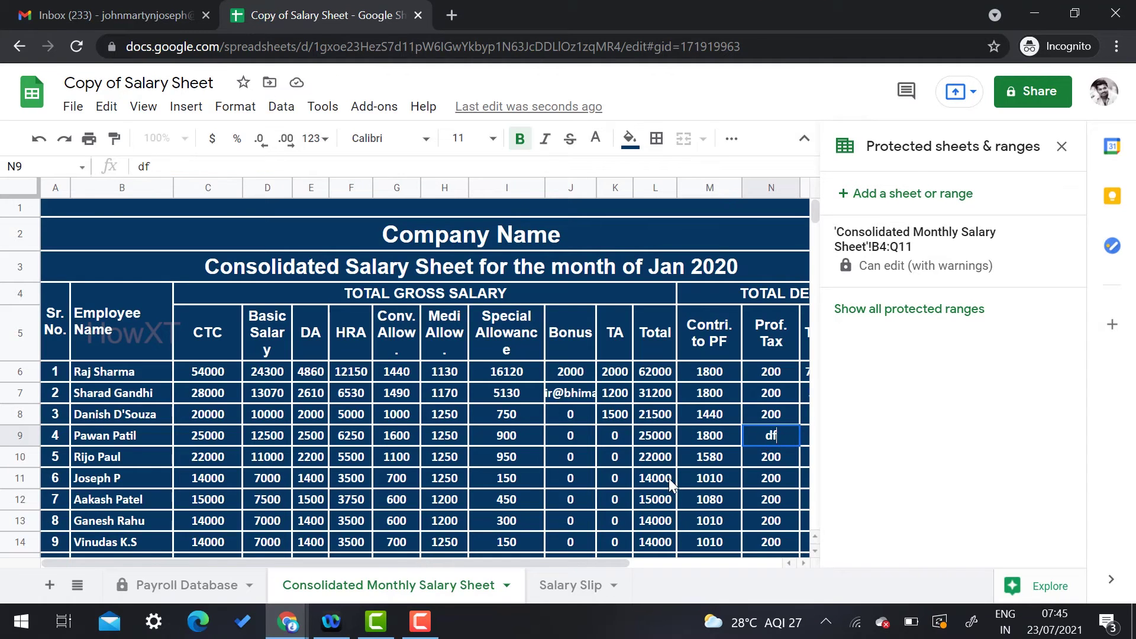
click(675, 420)
- Check cells E31 and F32 below the range and the formula in D23
scroll(375, 439, down, 7)
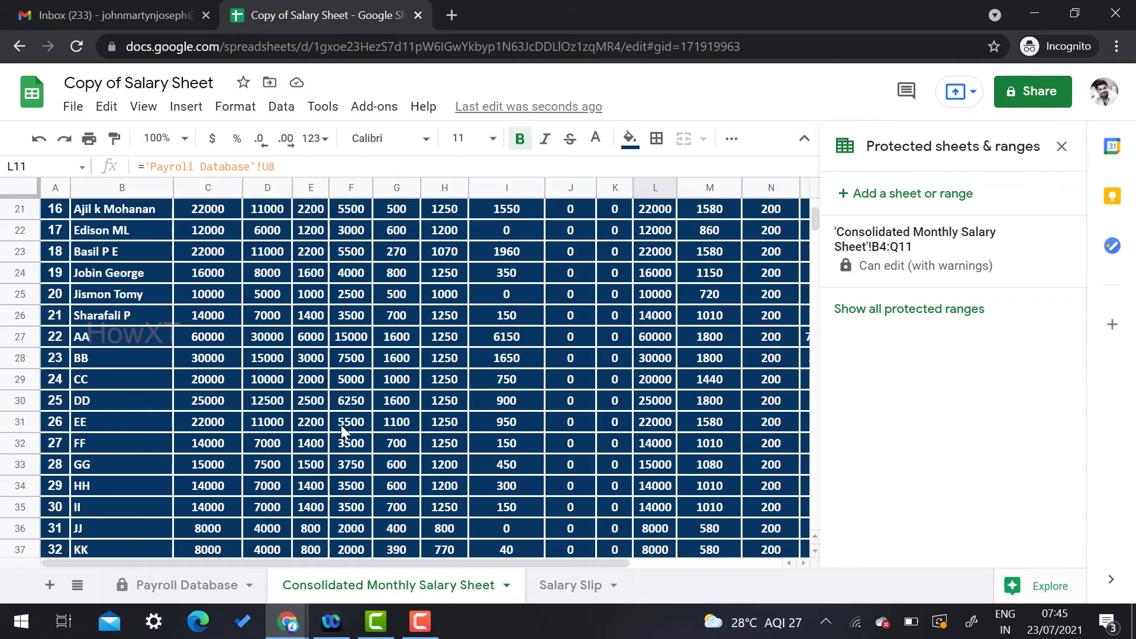
click(304, 417)
click(368, 452)
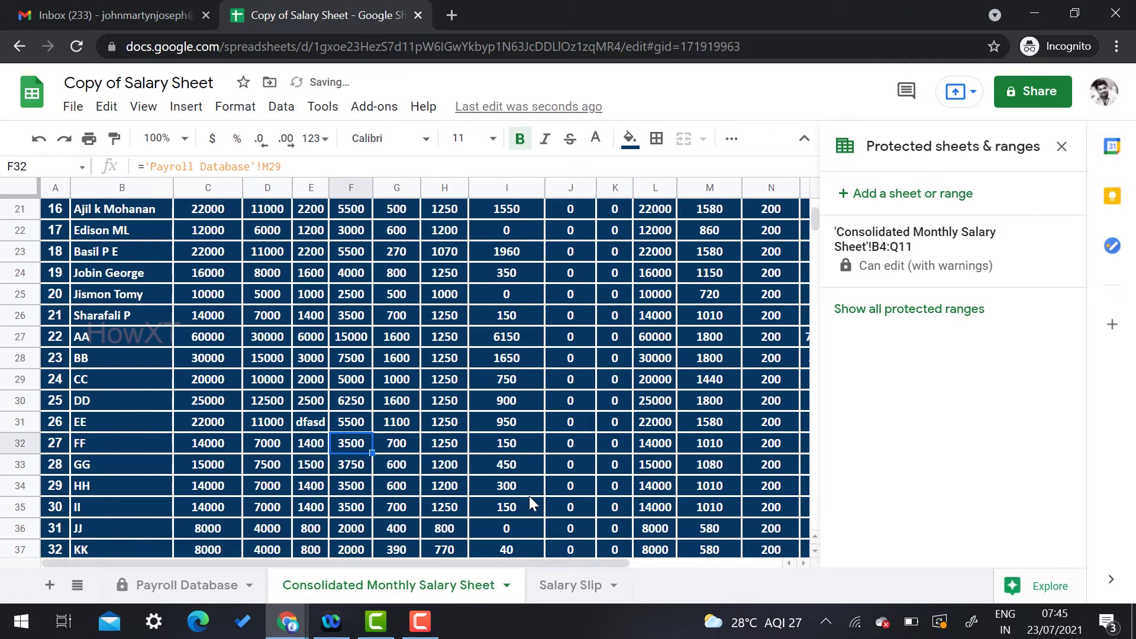
click(313, 425)
scroll(436, 424, up, 7)
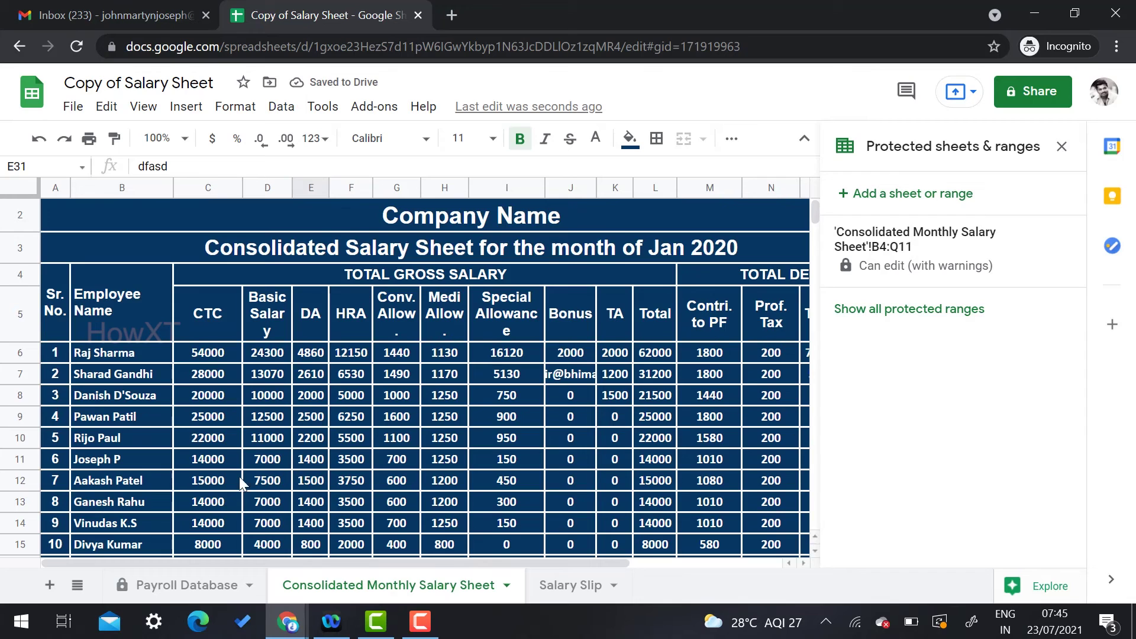
scroll(324, 376, down, 5)
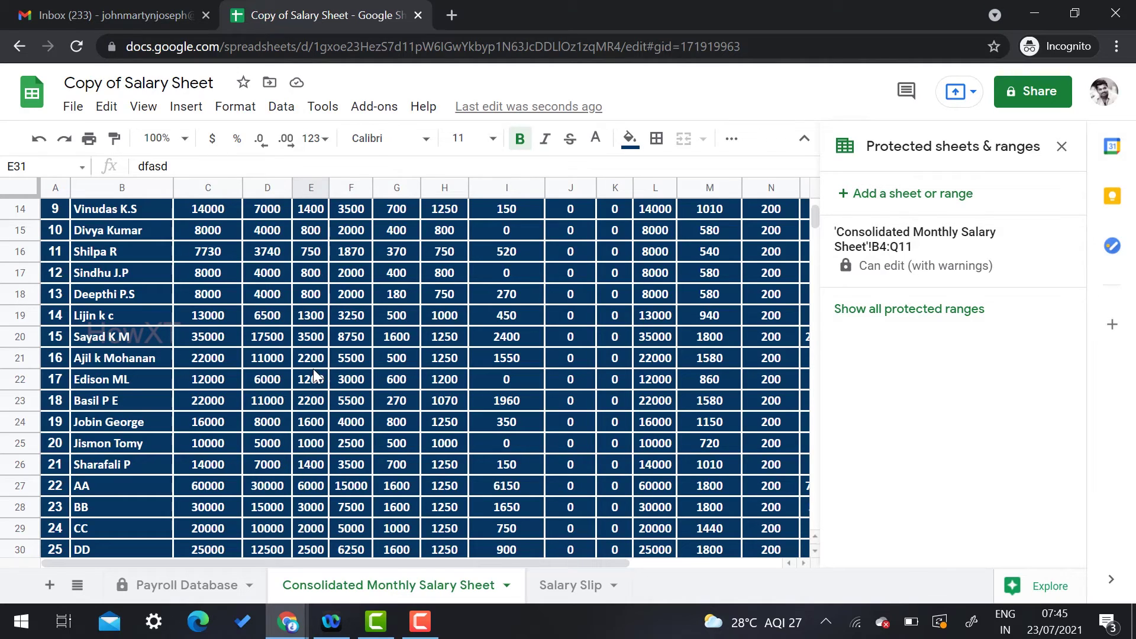
click(267, 409)
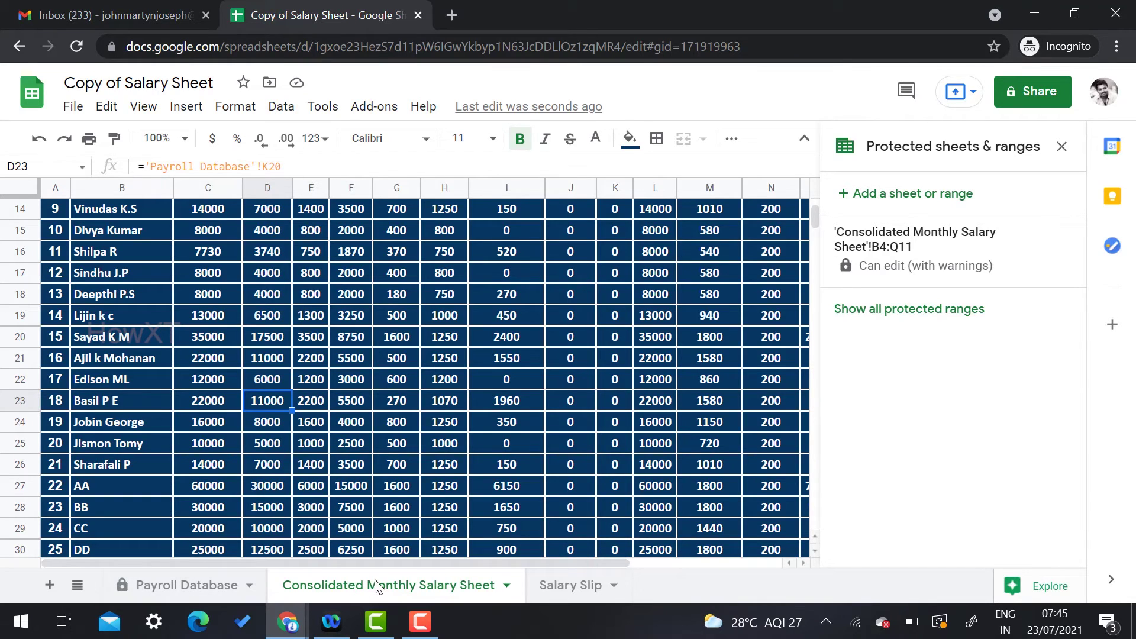
scroll(316, 356, up, 3)
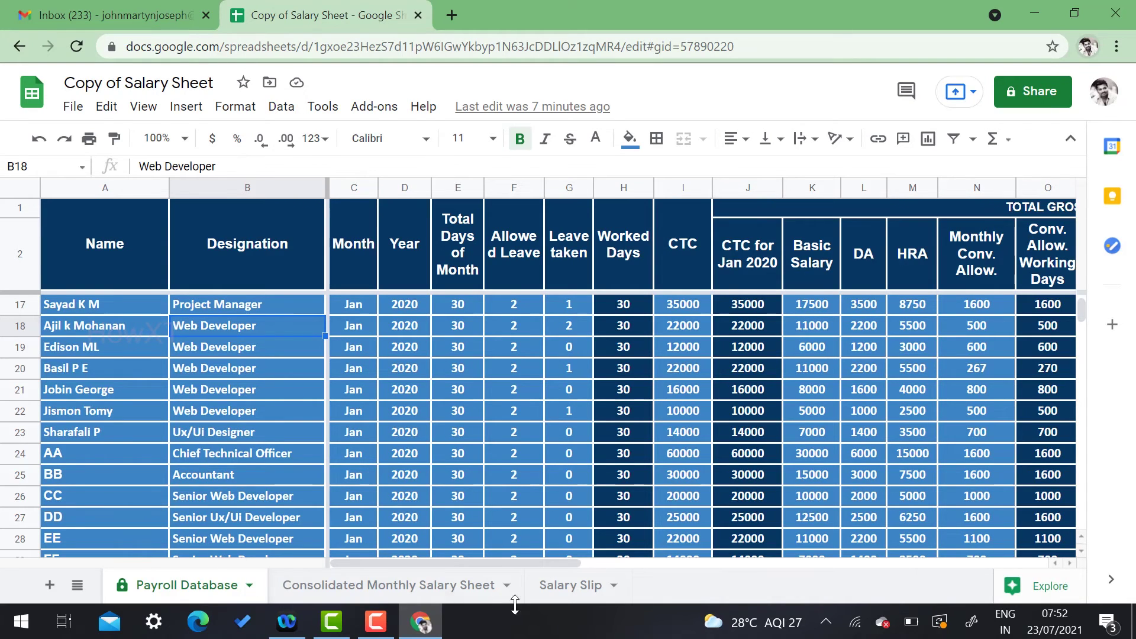
- Hide the Salary Slip sheet using Hide sheet from its tab menu
click(610, 587)
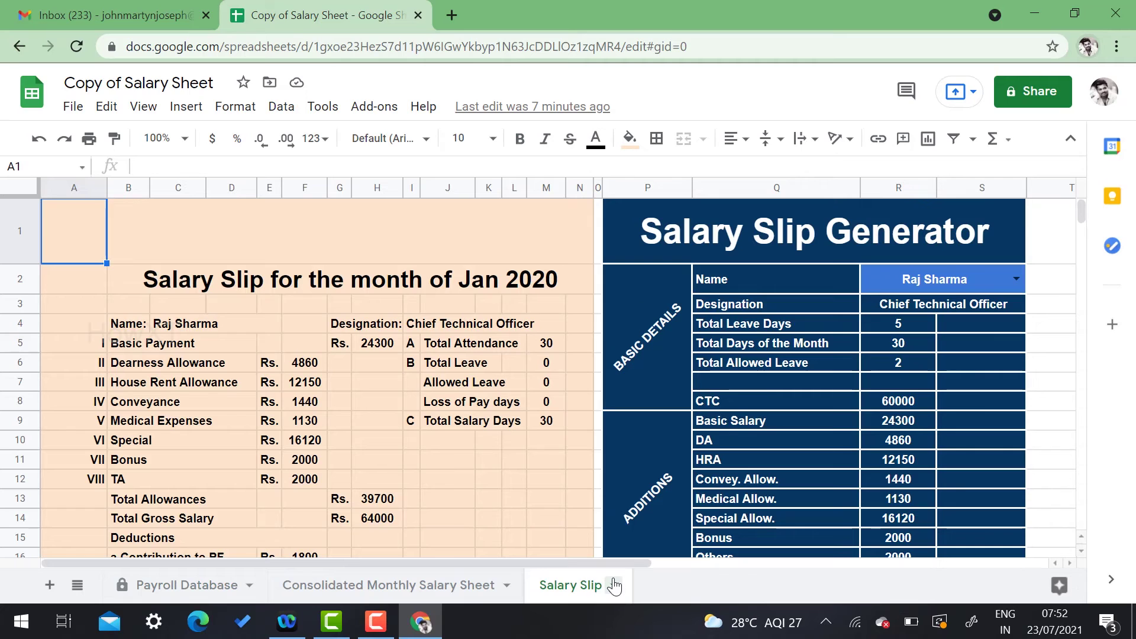
click(614, 586)
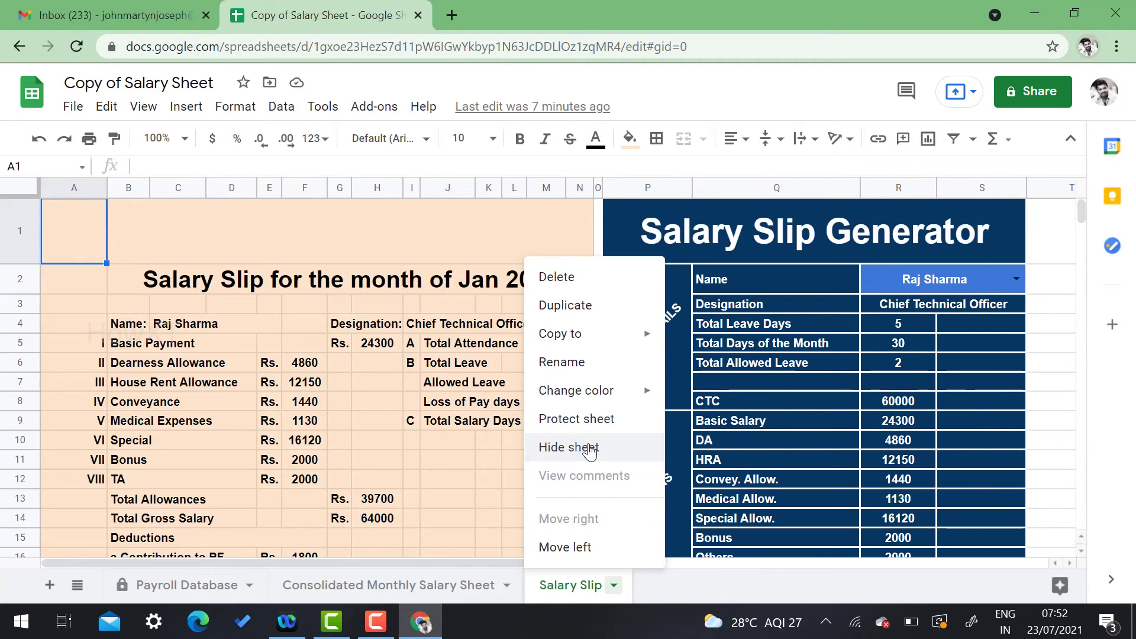
click(568, 447)
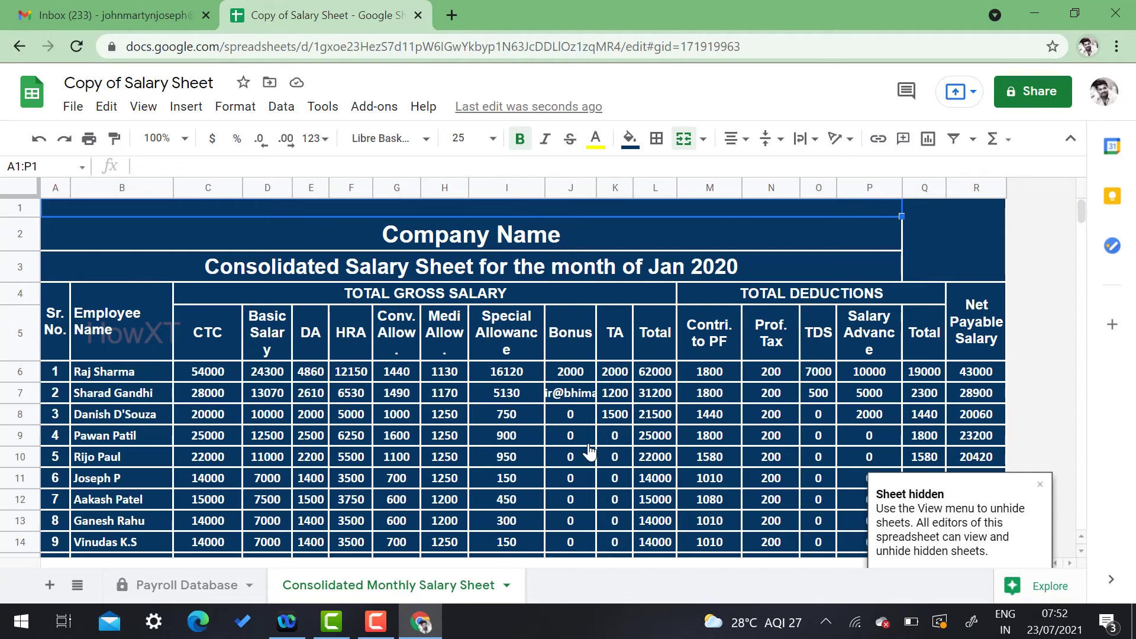
- Unhide Salary Slip via View > Hidden sheets and confirm no sheets remain hidden
click(230, 356)
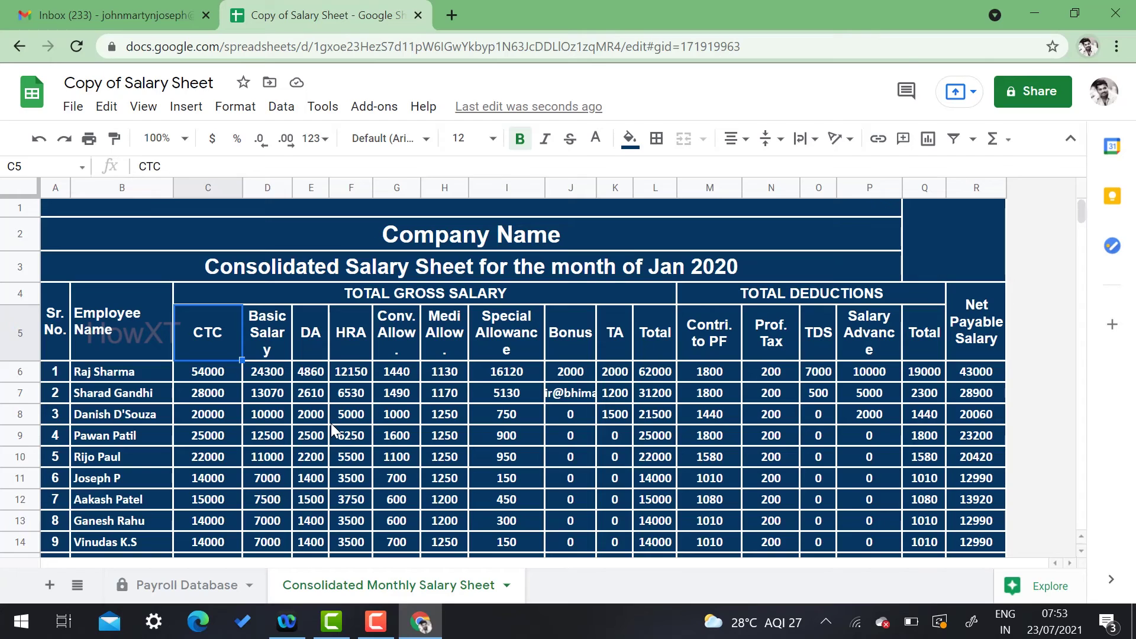
click(144, 108)
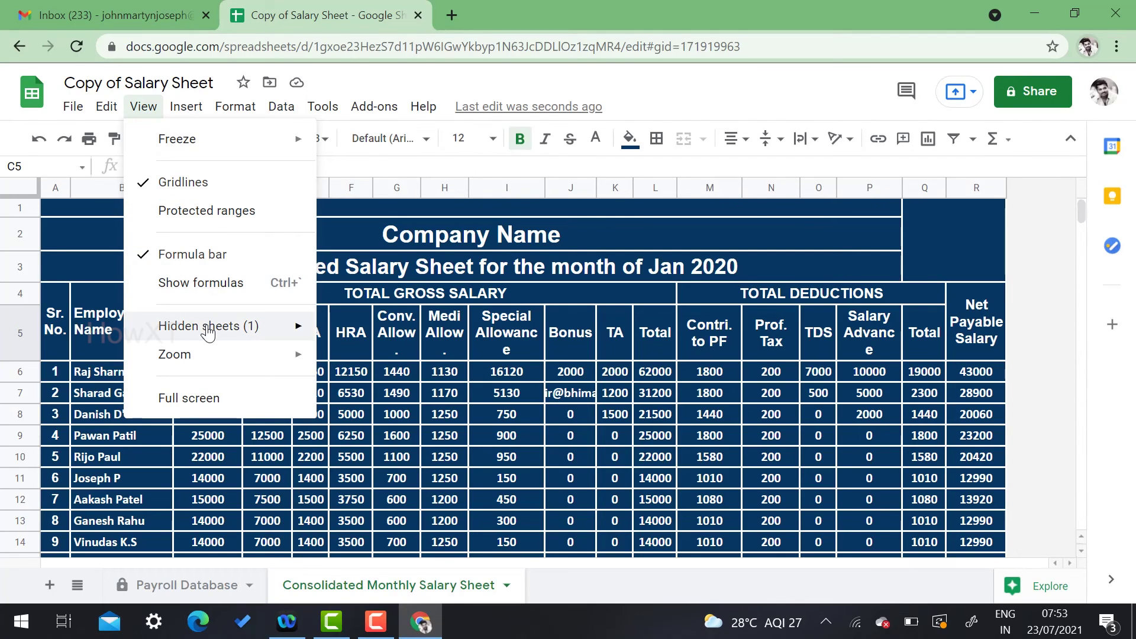
mouse_move(262, 326)
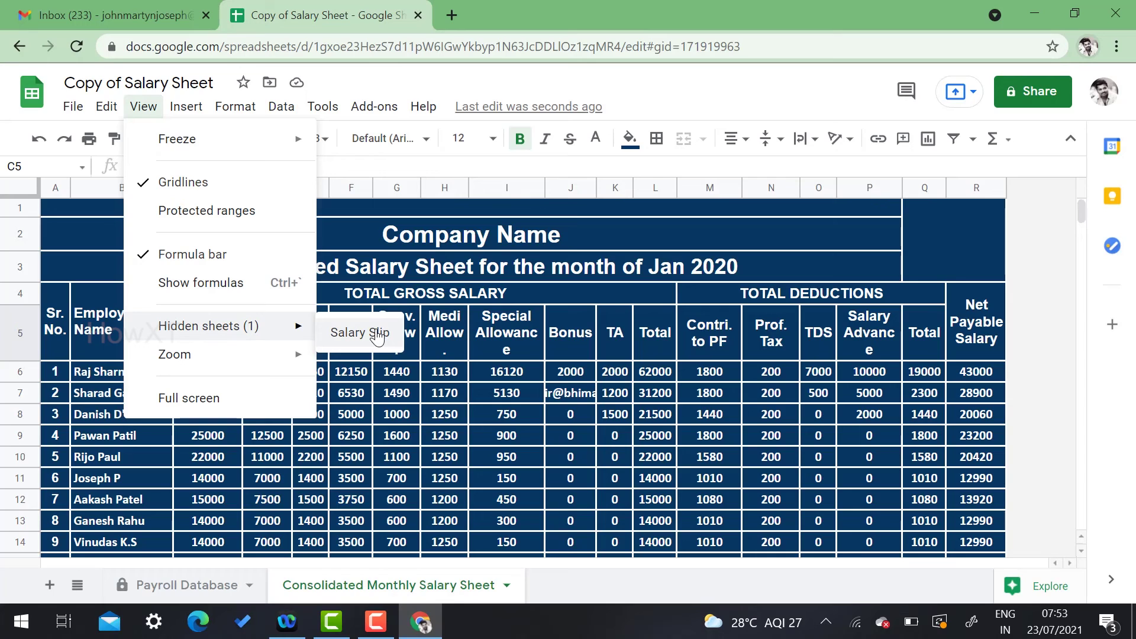
click(379, 335)
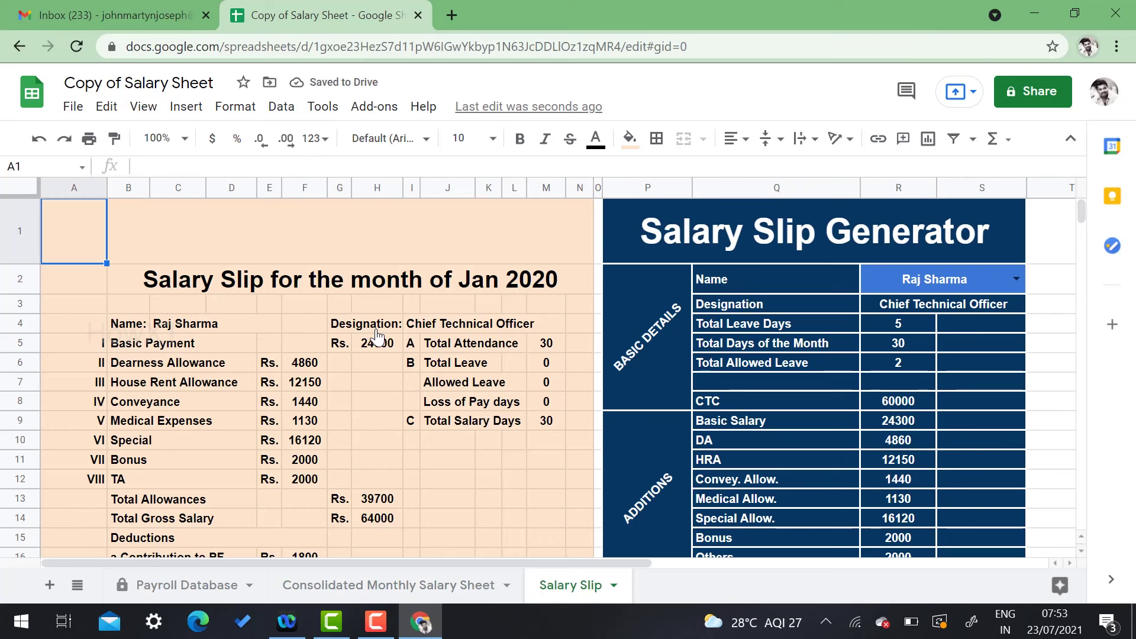
click(144, 107)
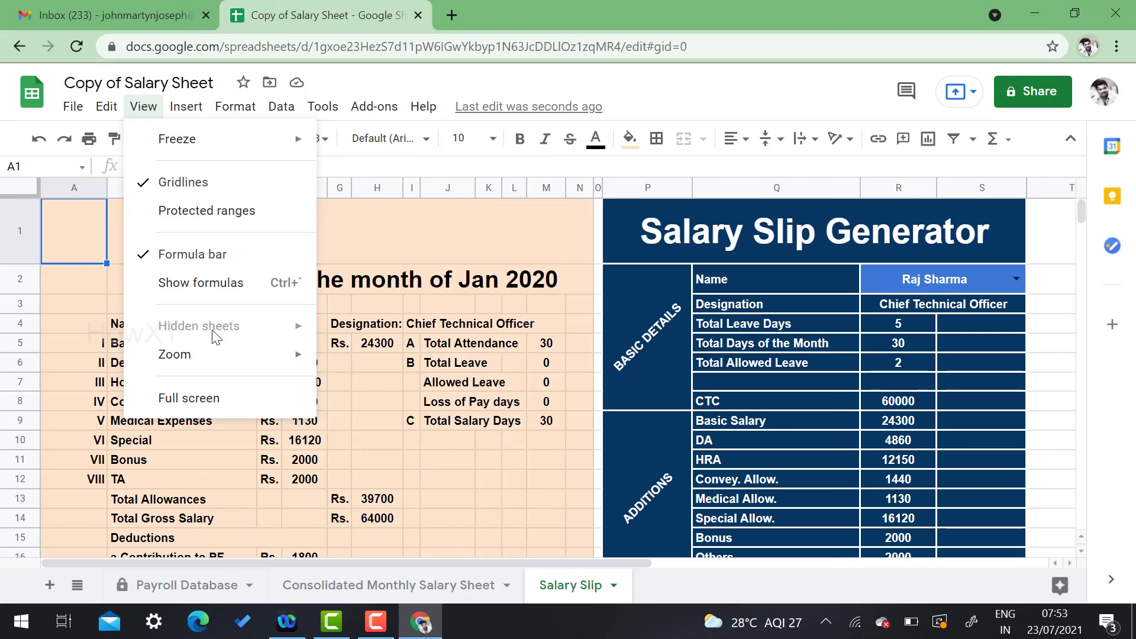
- Hide the Salary Slip sheet again from its tab's right-click menu
right_click(591, 586)
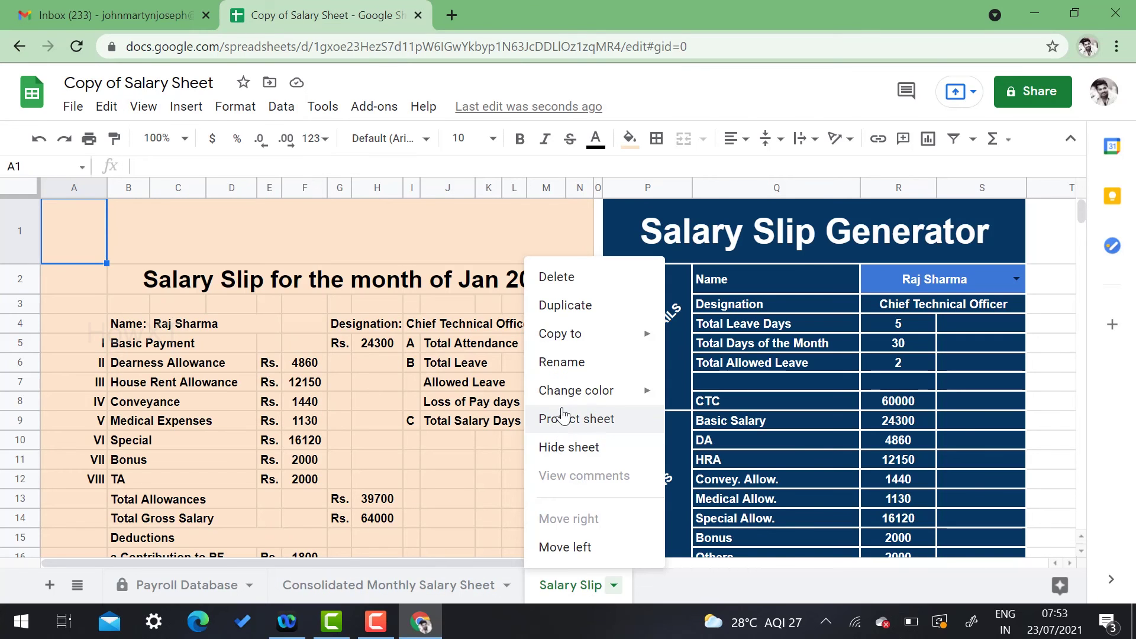
click(565, 449)
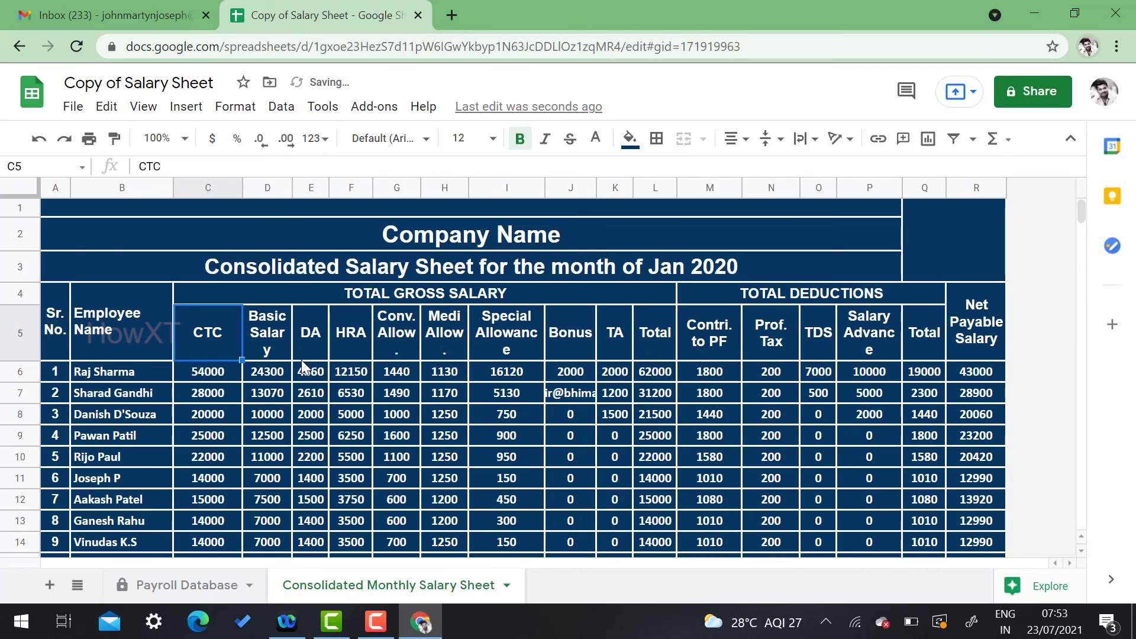